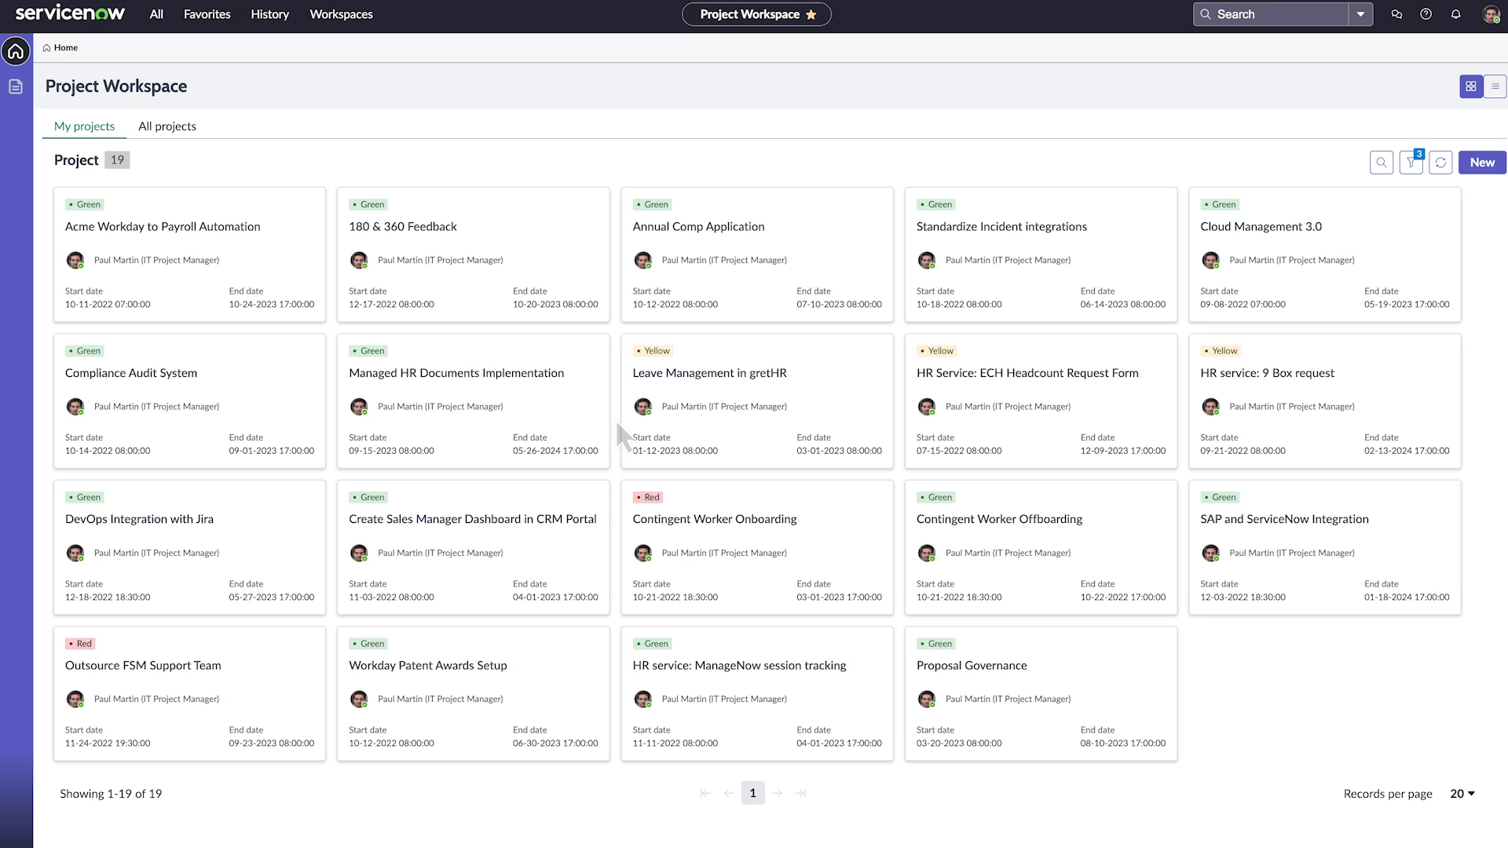
- Review the Default status report template's Doc content from the Doc templates list
{"action": "left_click", "coordinate": [17, 87]}
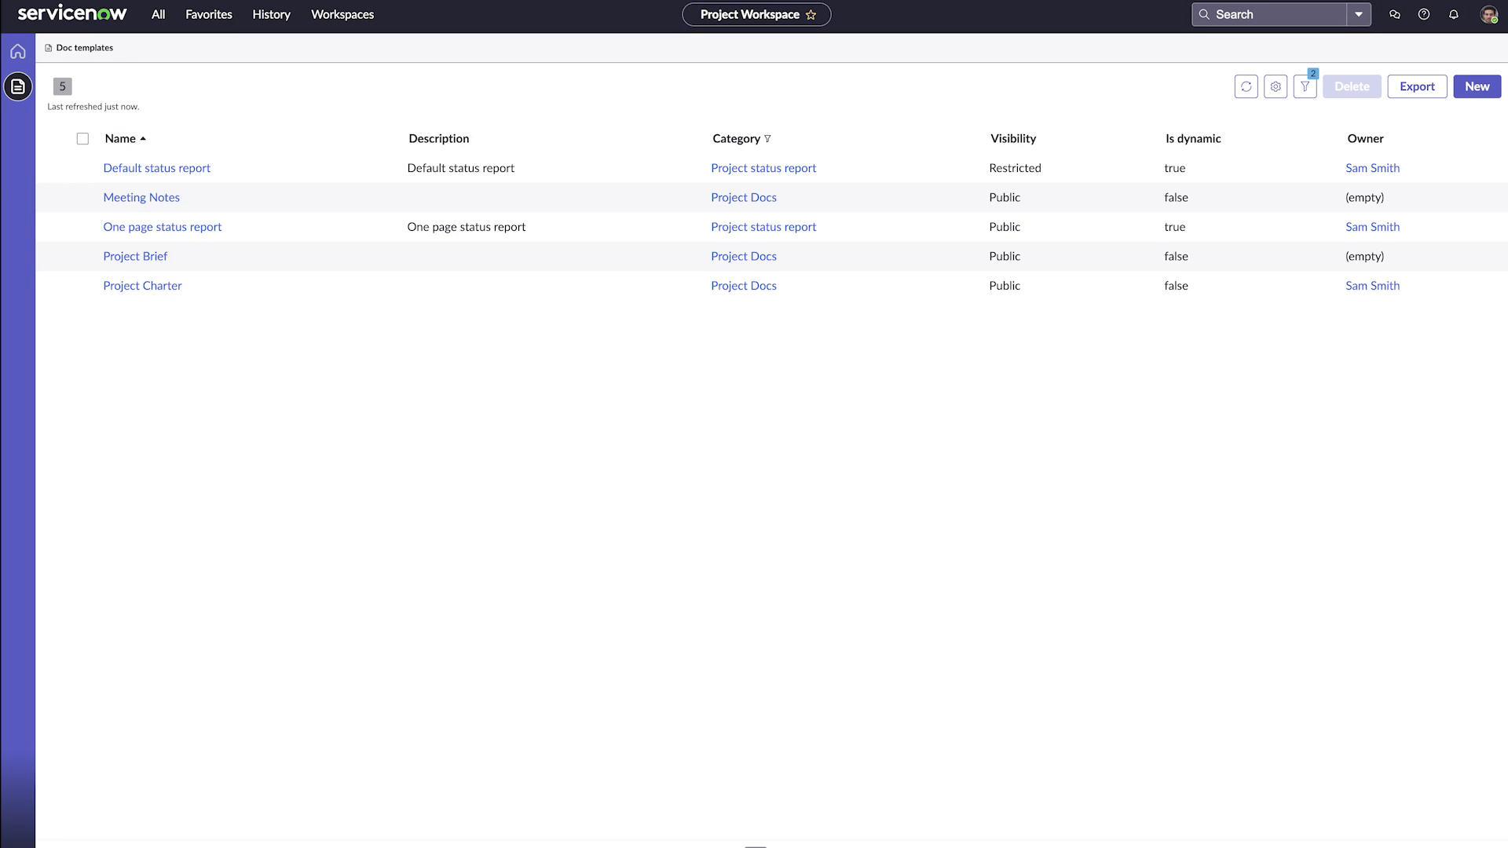
{"action": "left_click", "coordinate": [147, 167]}
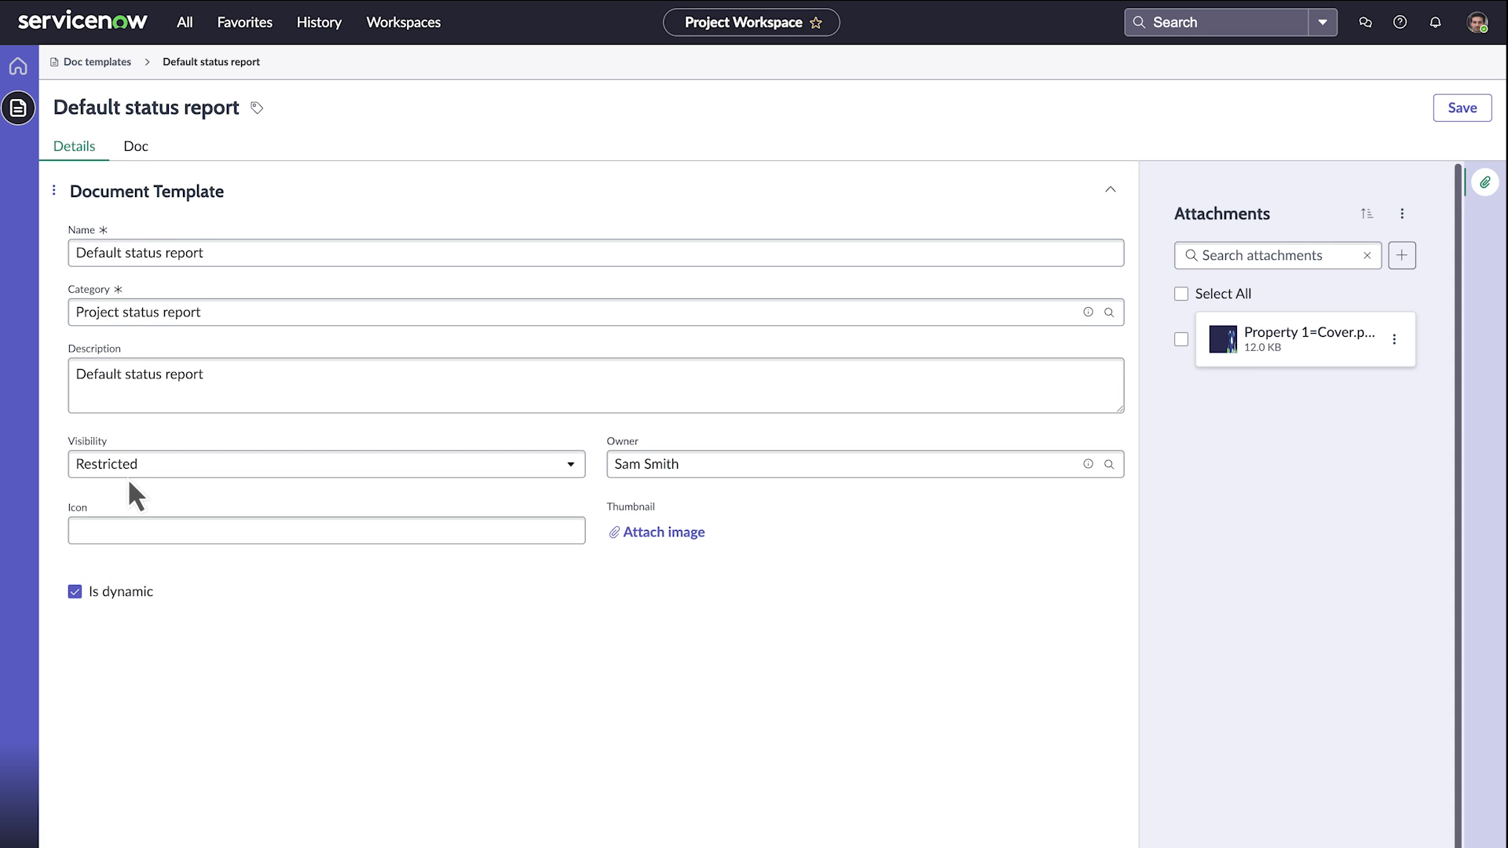
{"action": "left_click", "coordinate": [135, 147]}
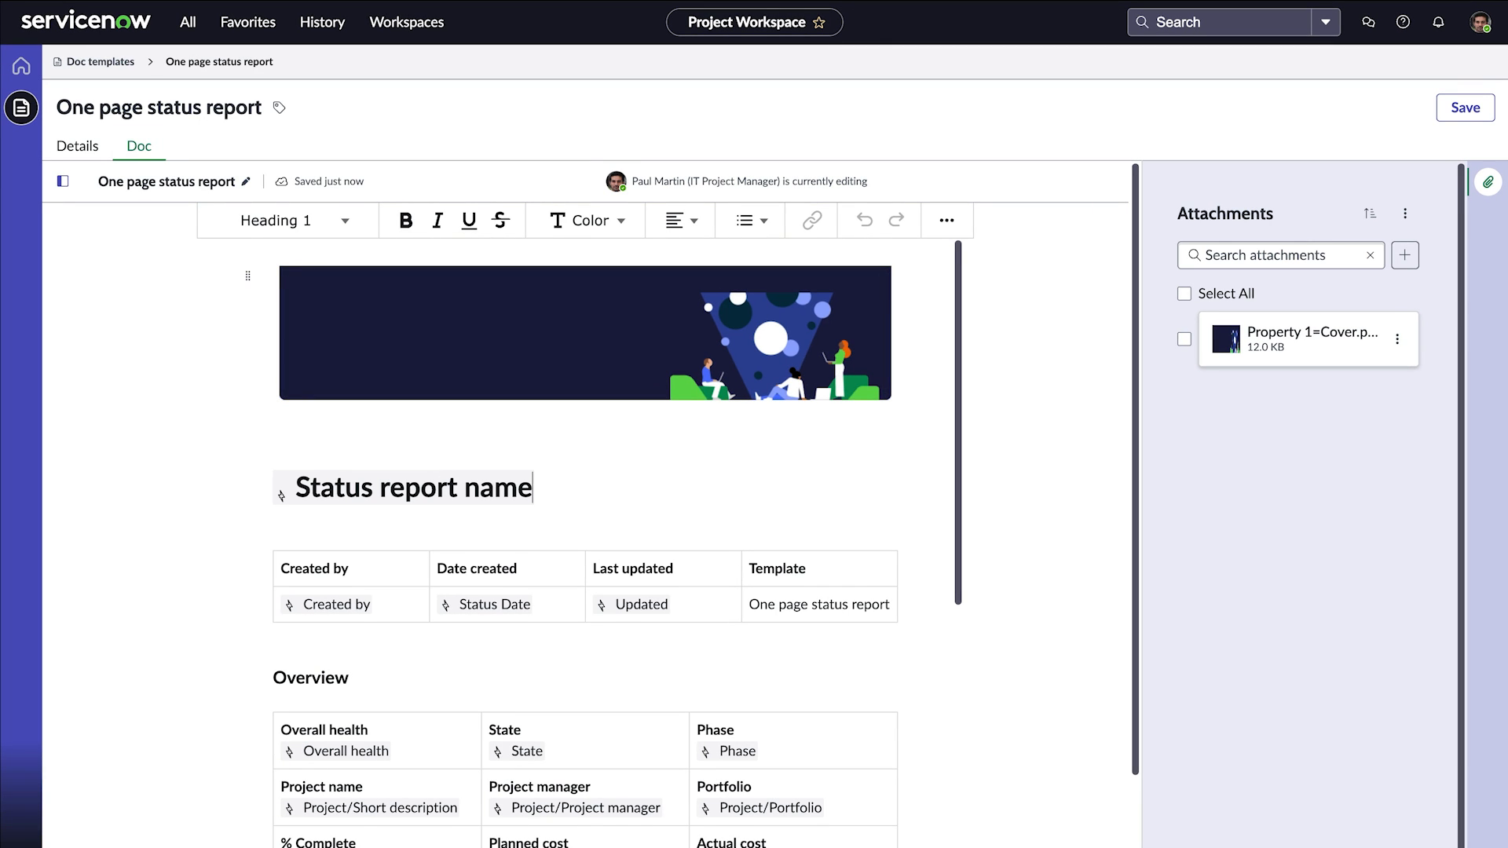
{"action": "scroll", "coordinate": [589, 530], "scroll_direction": "down", "scroll_amount": 5}
{"action": "scroll", "coordinate": [589, 530], "scroll_direction": "down", "scroll_amount": 5}
{"action": "scroll", "coordinate": [589, 530], "scroll_direction": "down", "scroll_amount": 3}
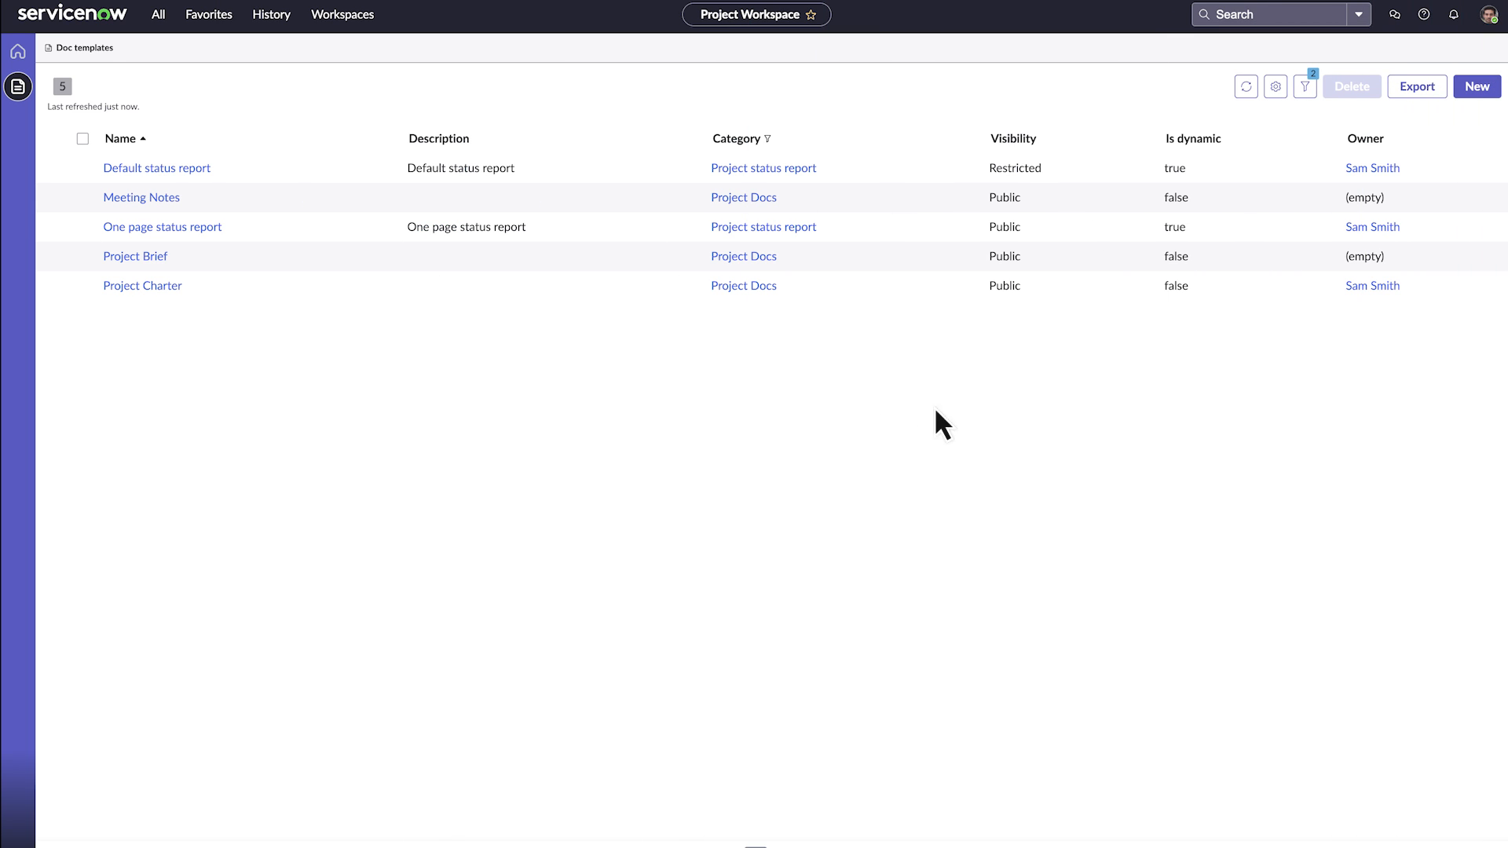
- Create and save the dynamic Weekly project status report template under Project status report
{"action": "left_click", "coordinate": [1472, 87]}
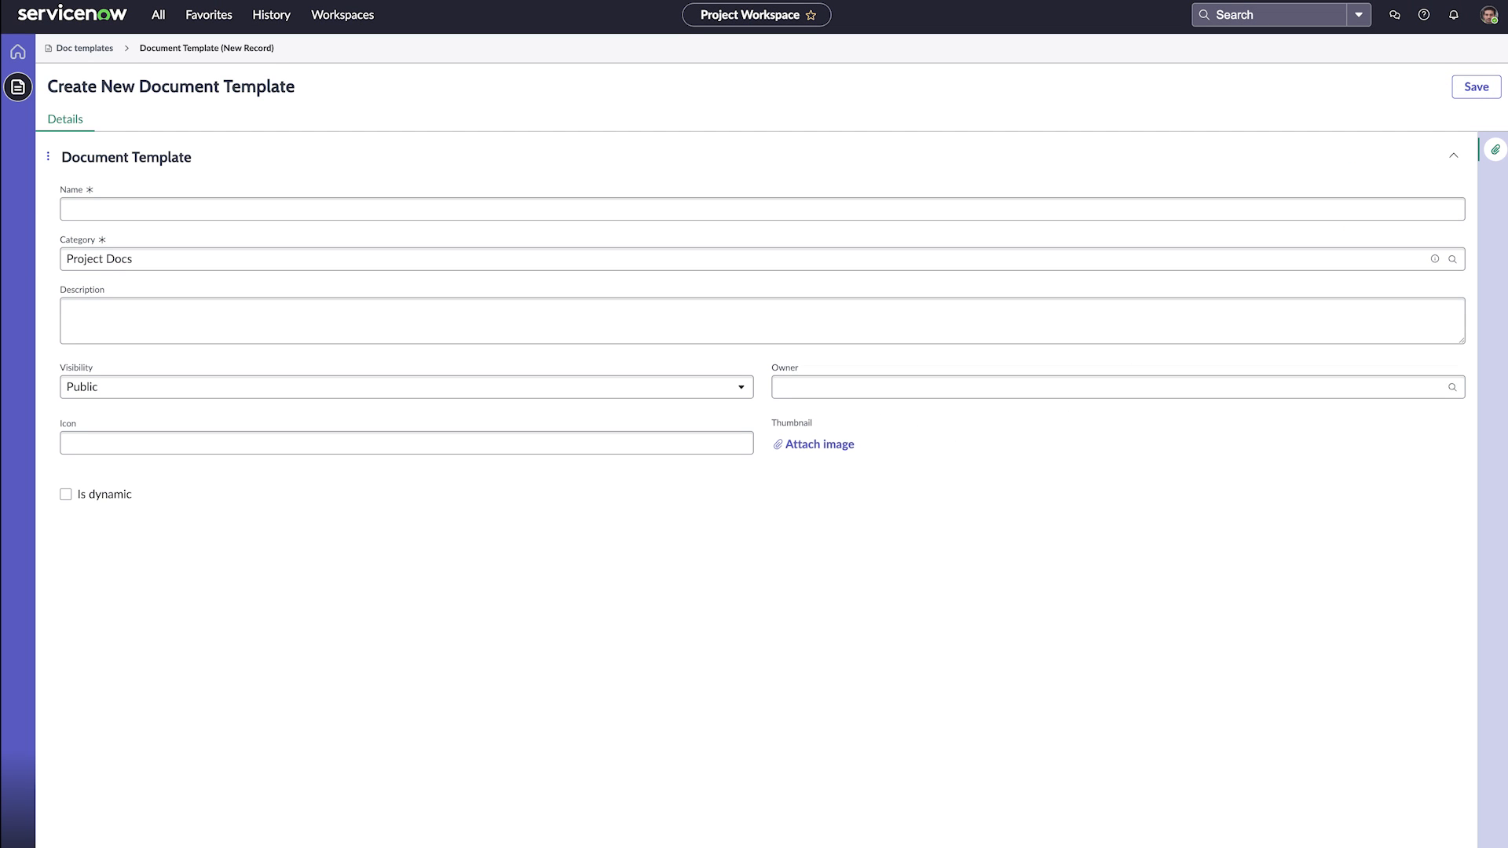
{"action": "type", "text": "Weekly project status report"}
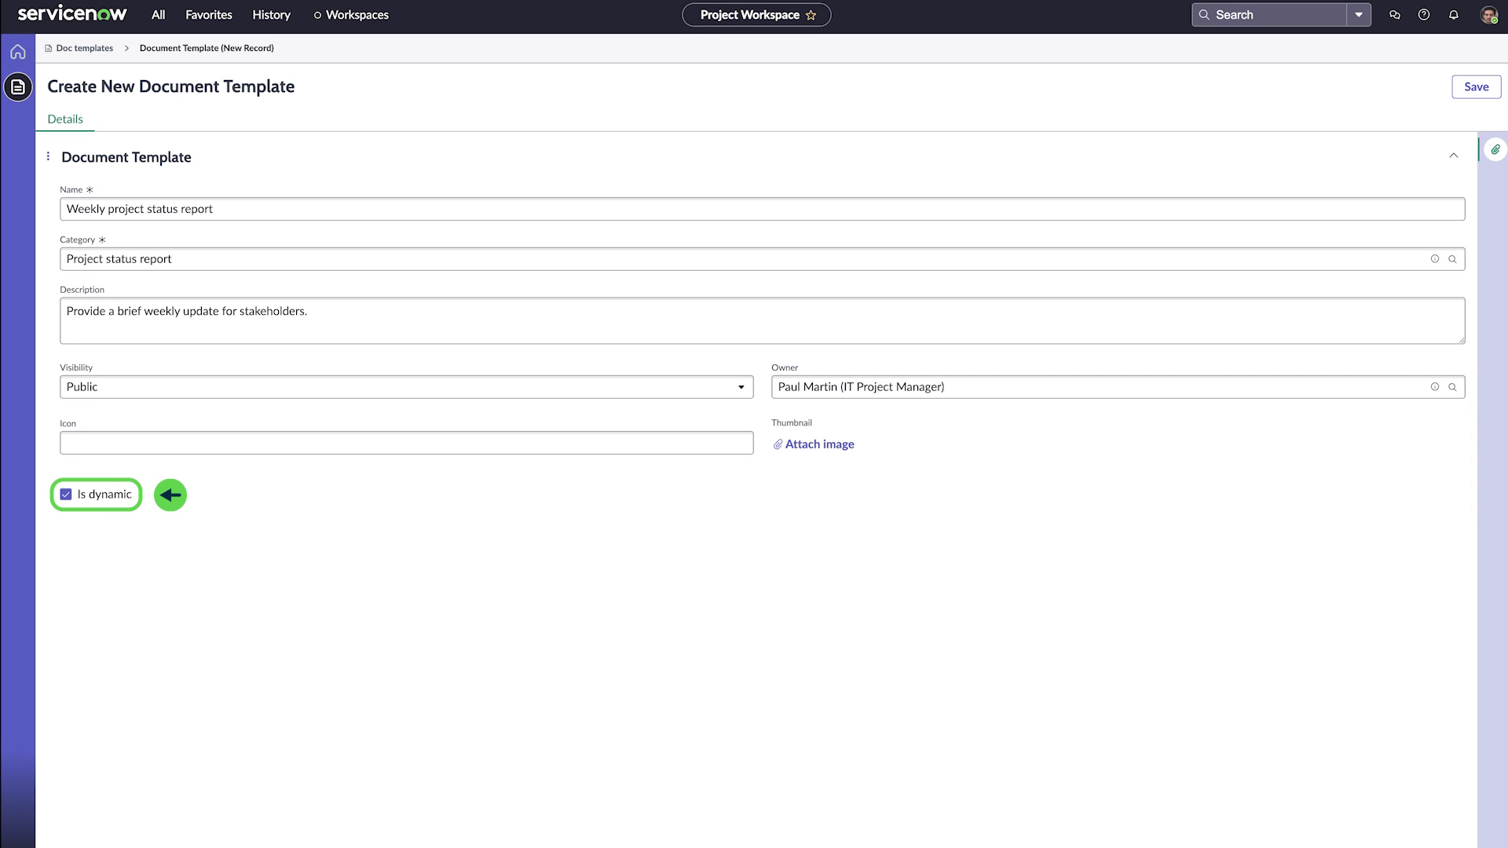
{"action": "left_click", "coordinate": [1476, 86]}
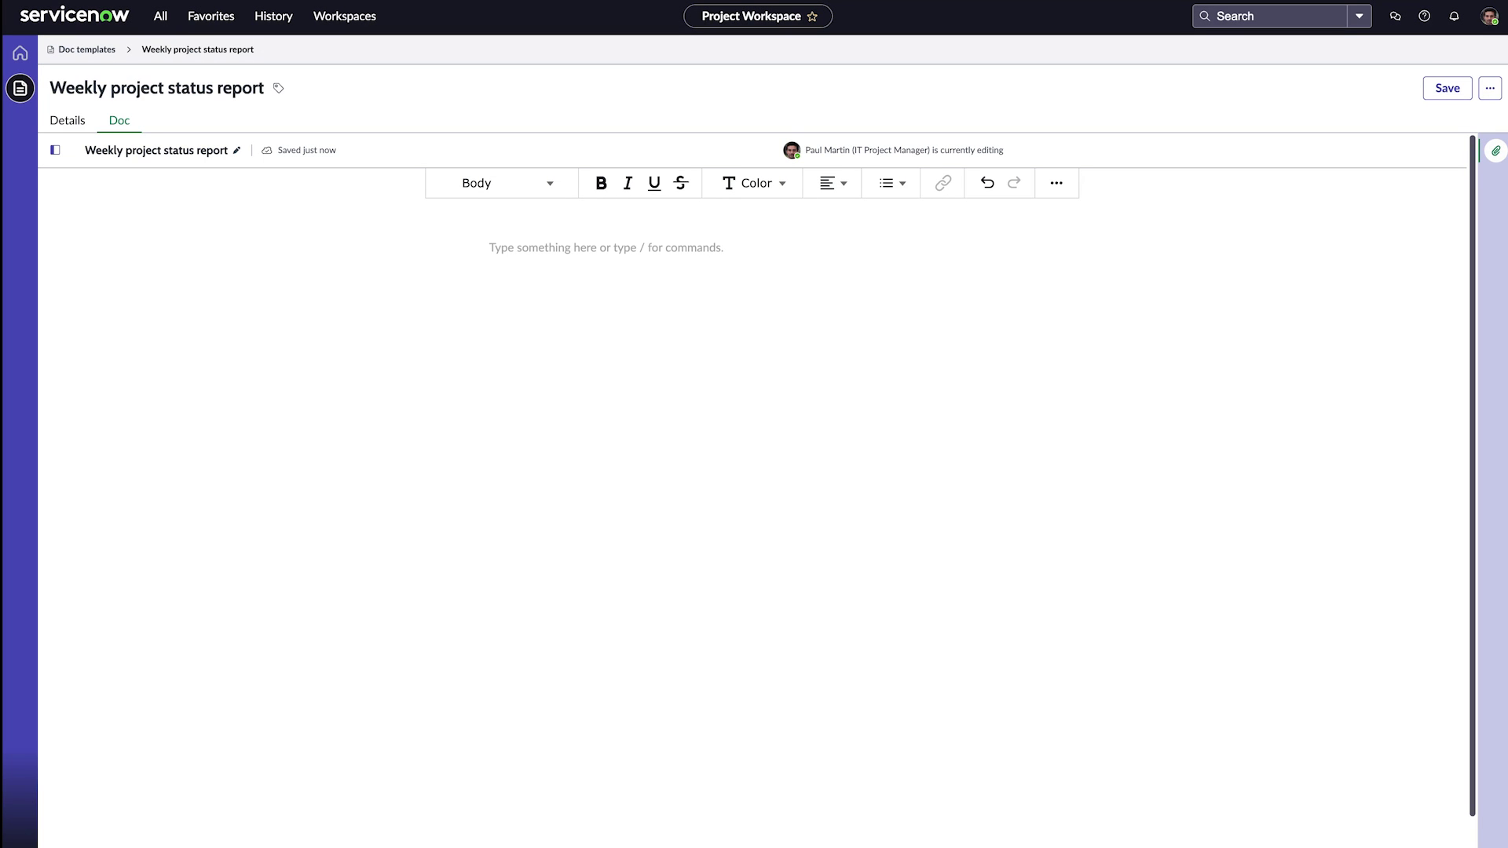
{"action": "type", "text": "/"}
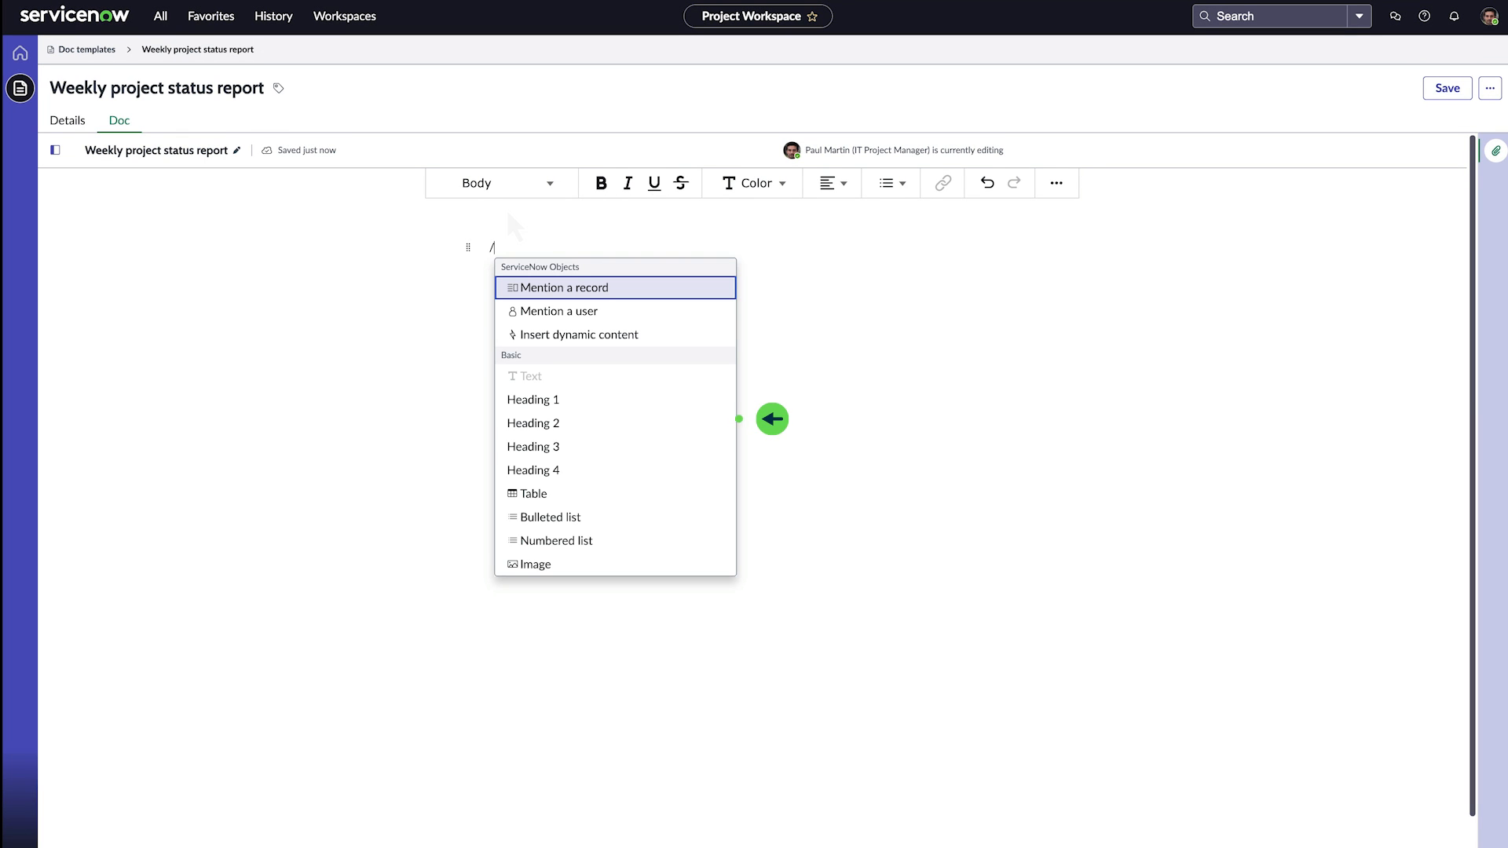
- Insert a banner image followed by a dynamic Project field
{"action": "left_click", "coordinate": [509, 564]}
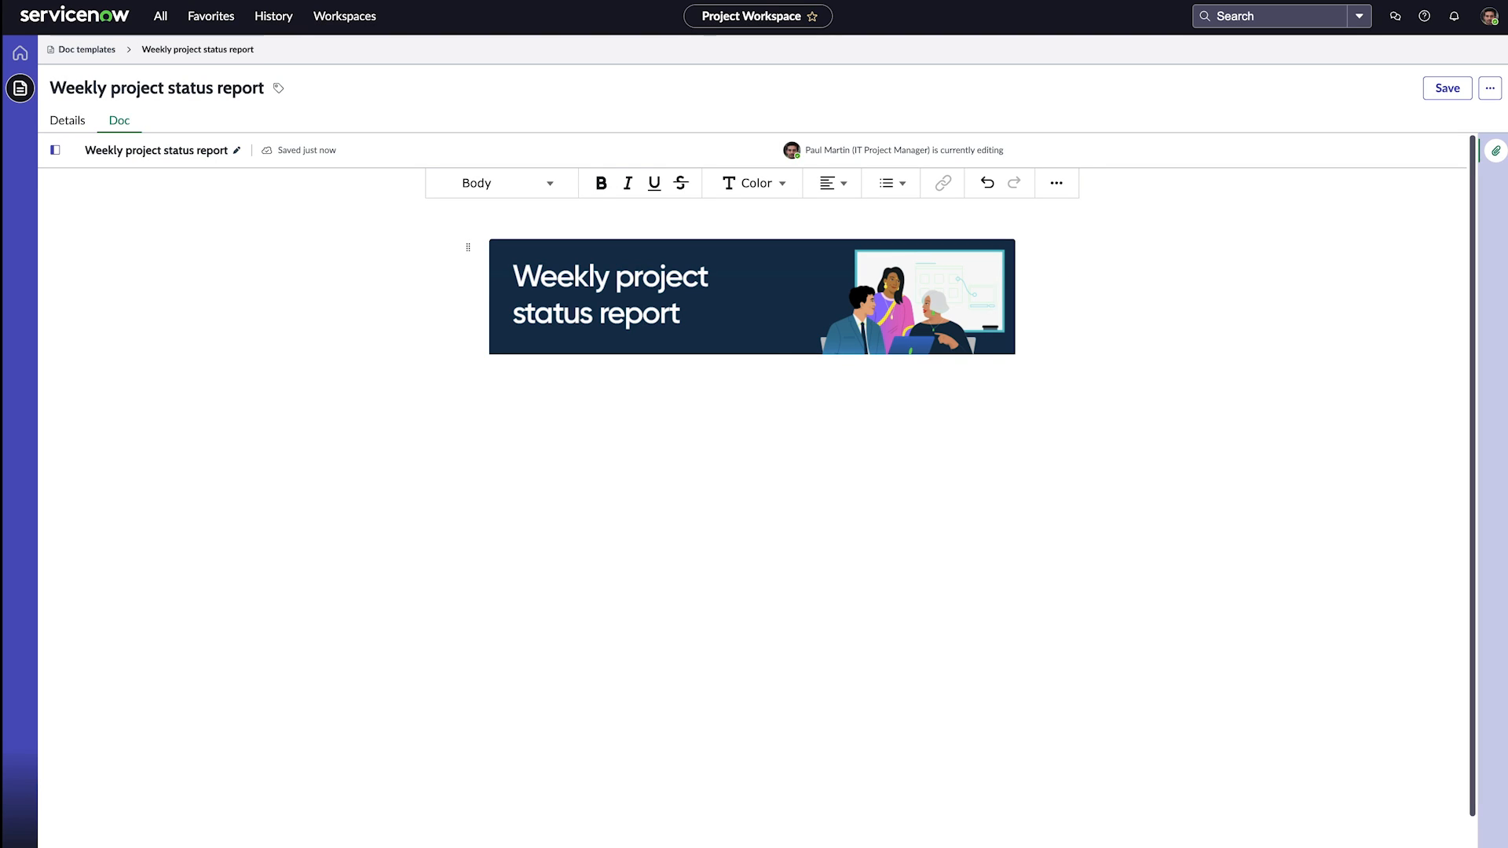
{"action": "type", "text": "/"}
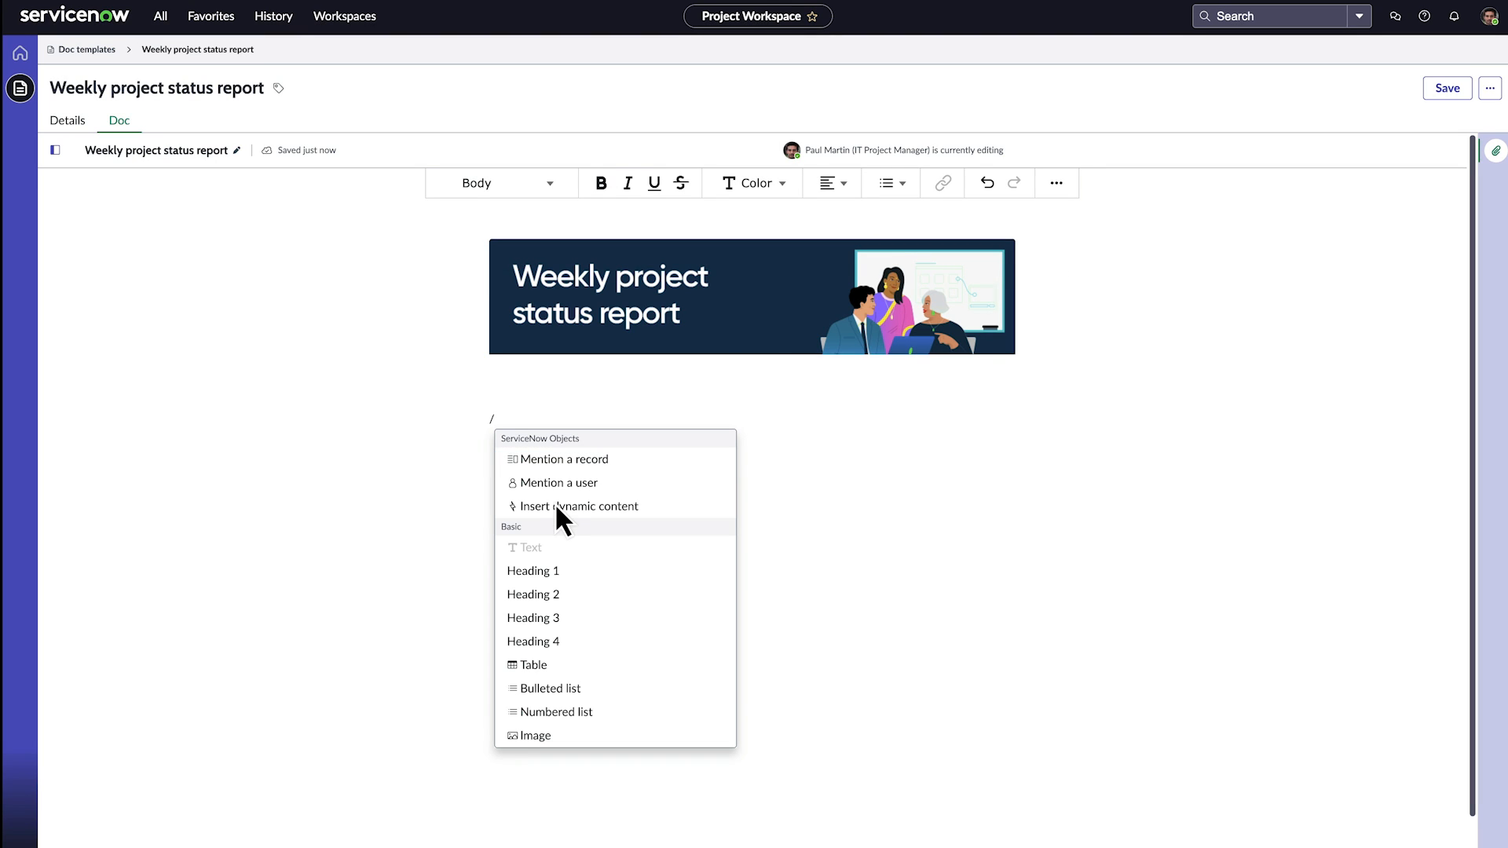
{"action": "left_click", "coordinate": [555, 503]}
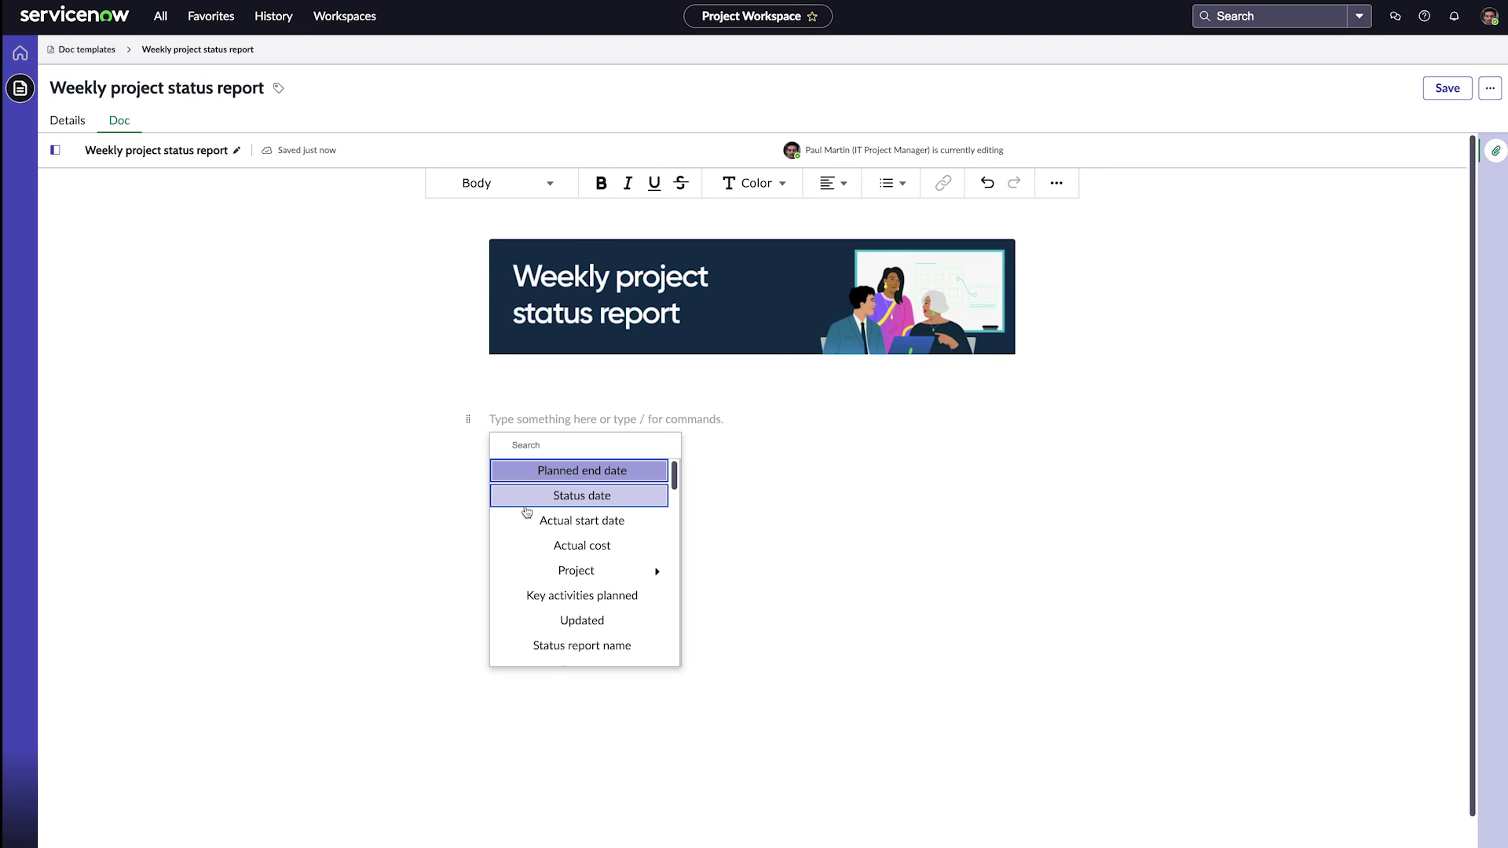
{"action": "left_click", "coordinate": [578, 570]}
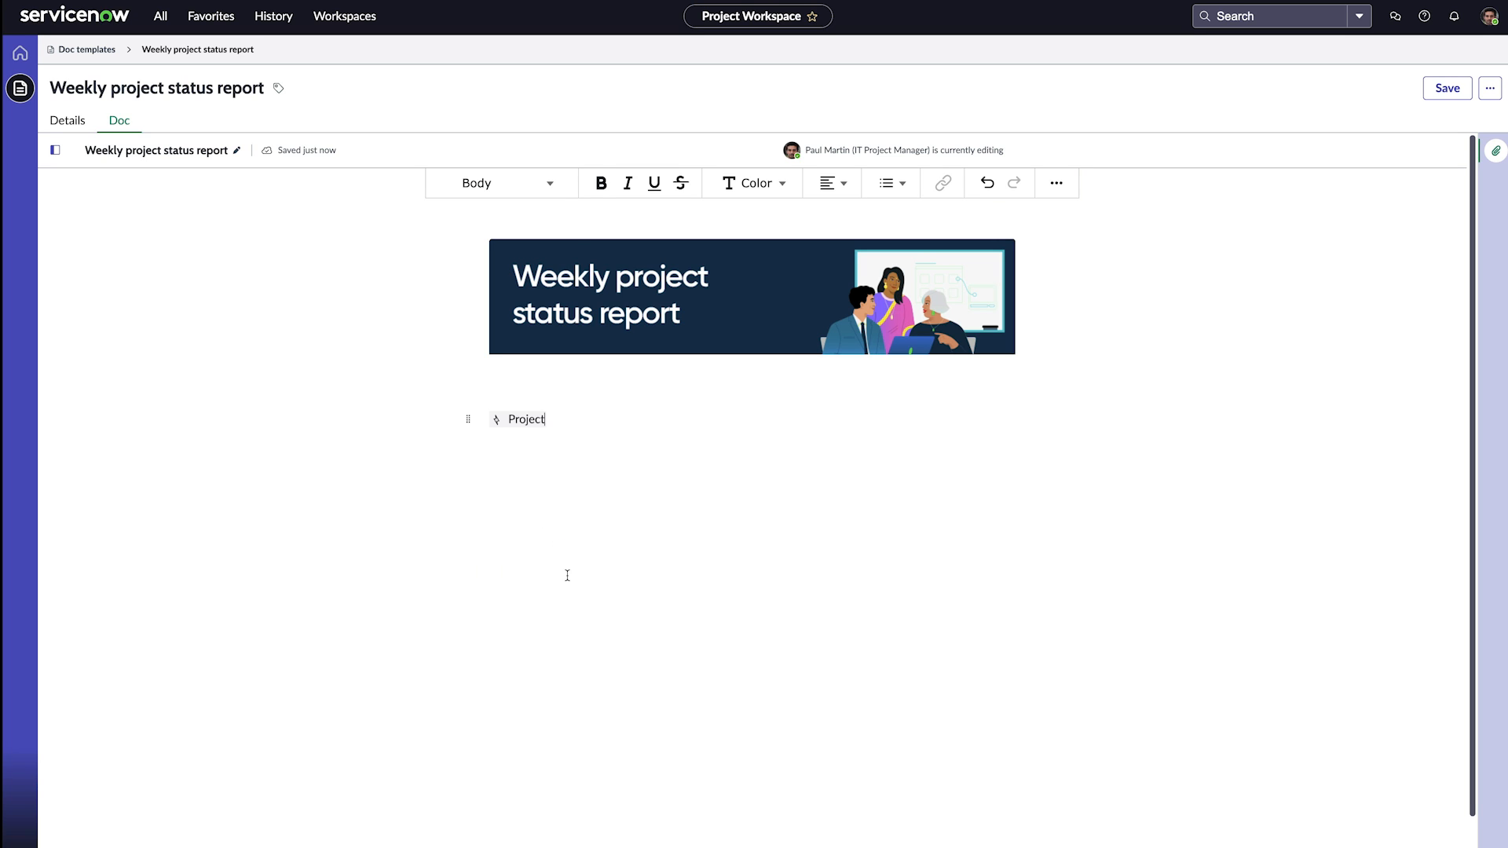
- Style the Project token as Heading 1 and start a new line below it
{"action": "left_click", "coordinate": [493, 183]}
{"action": "left_click", "coordinate": [504, 248]}
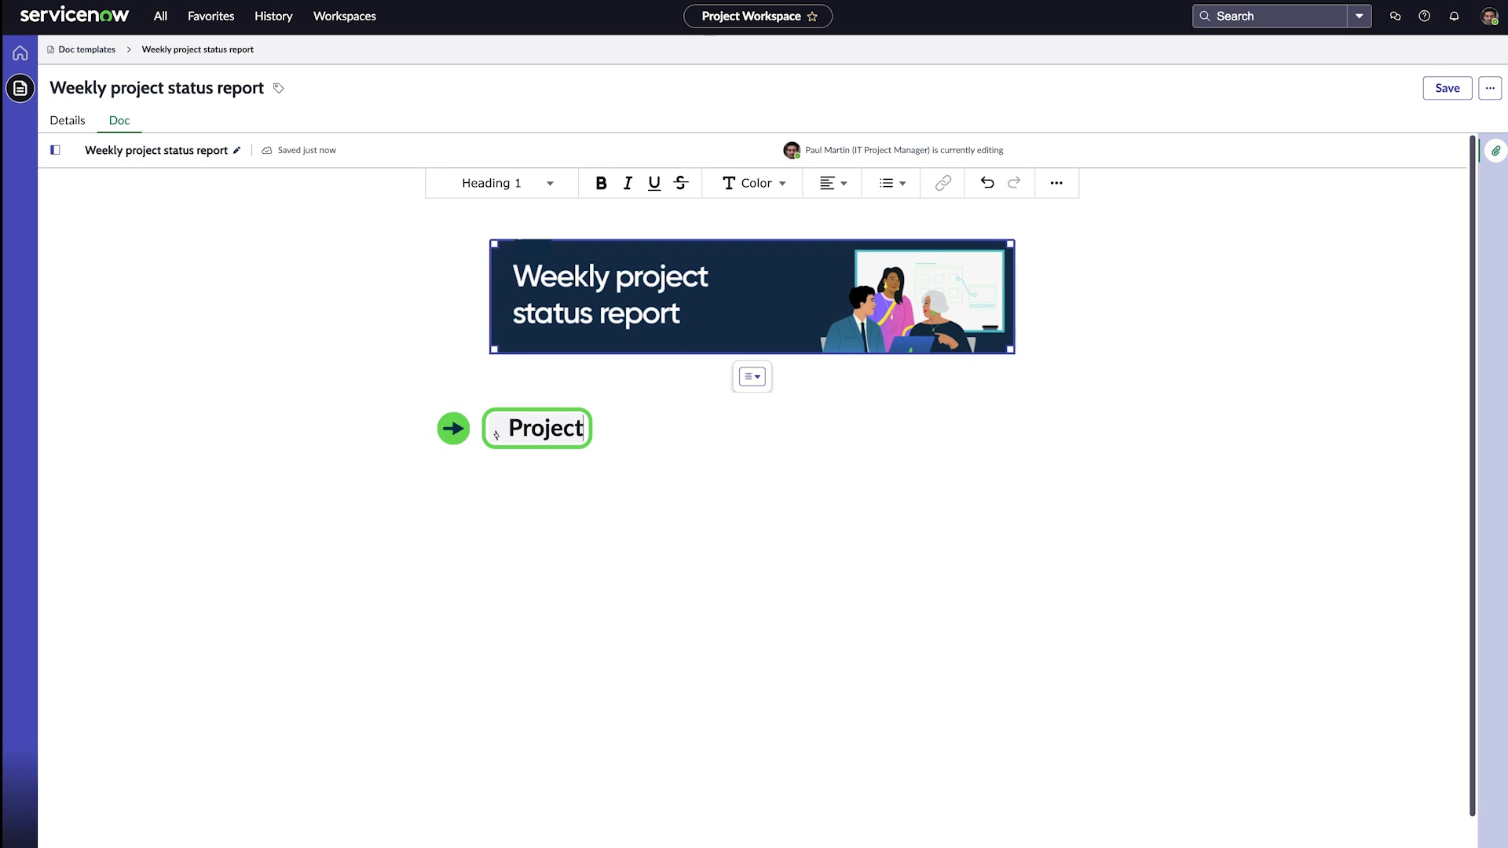
{"action": "key", "text": "Return"}
{"action": "type", "text": "/"}
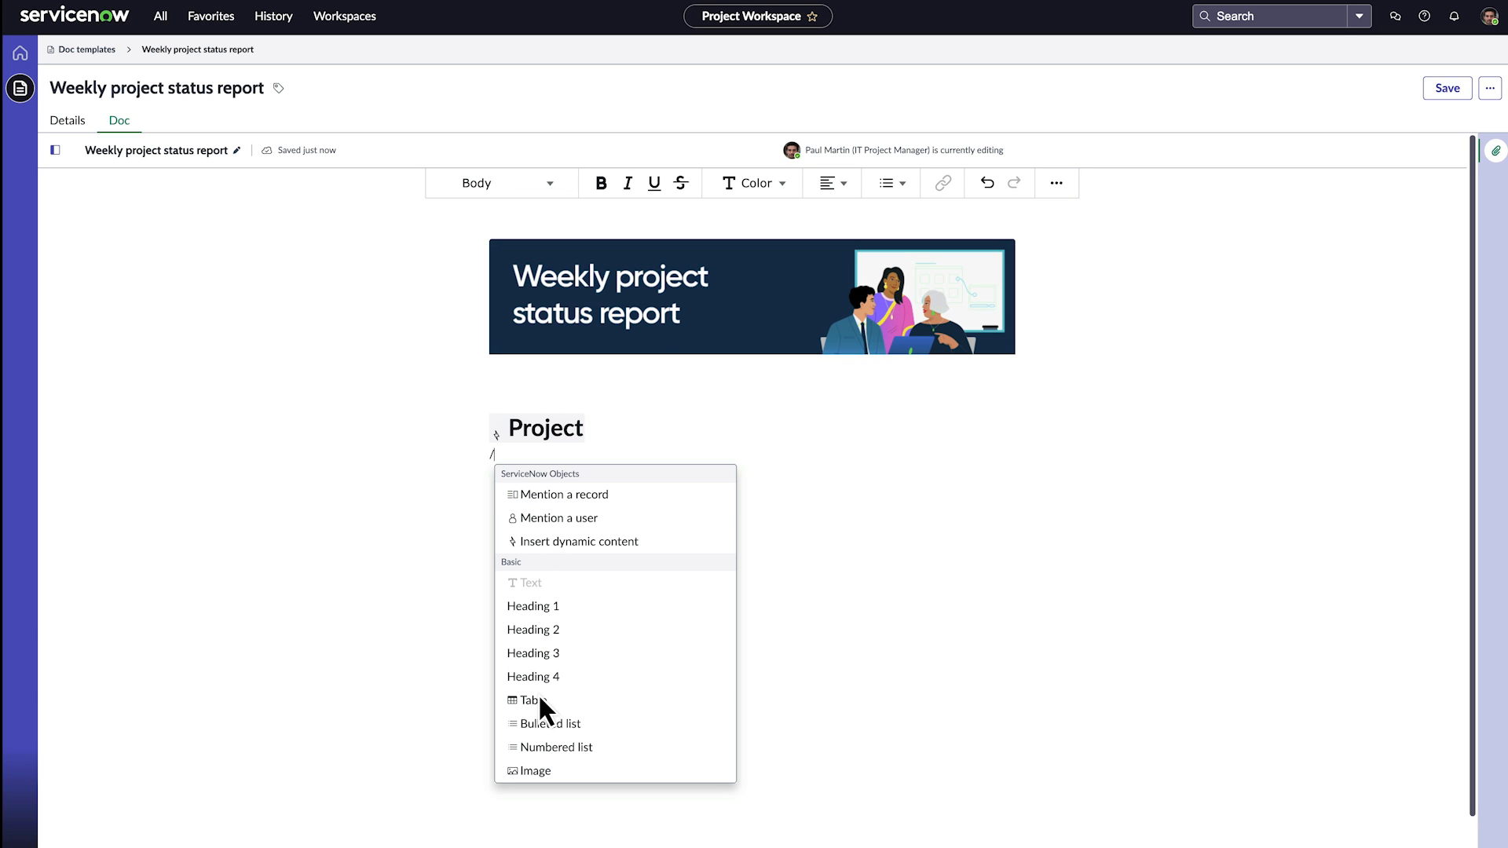
- Insert a table with Created by and Date created header cells
{"action": "left_click", "coordinate": [530, 700]}
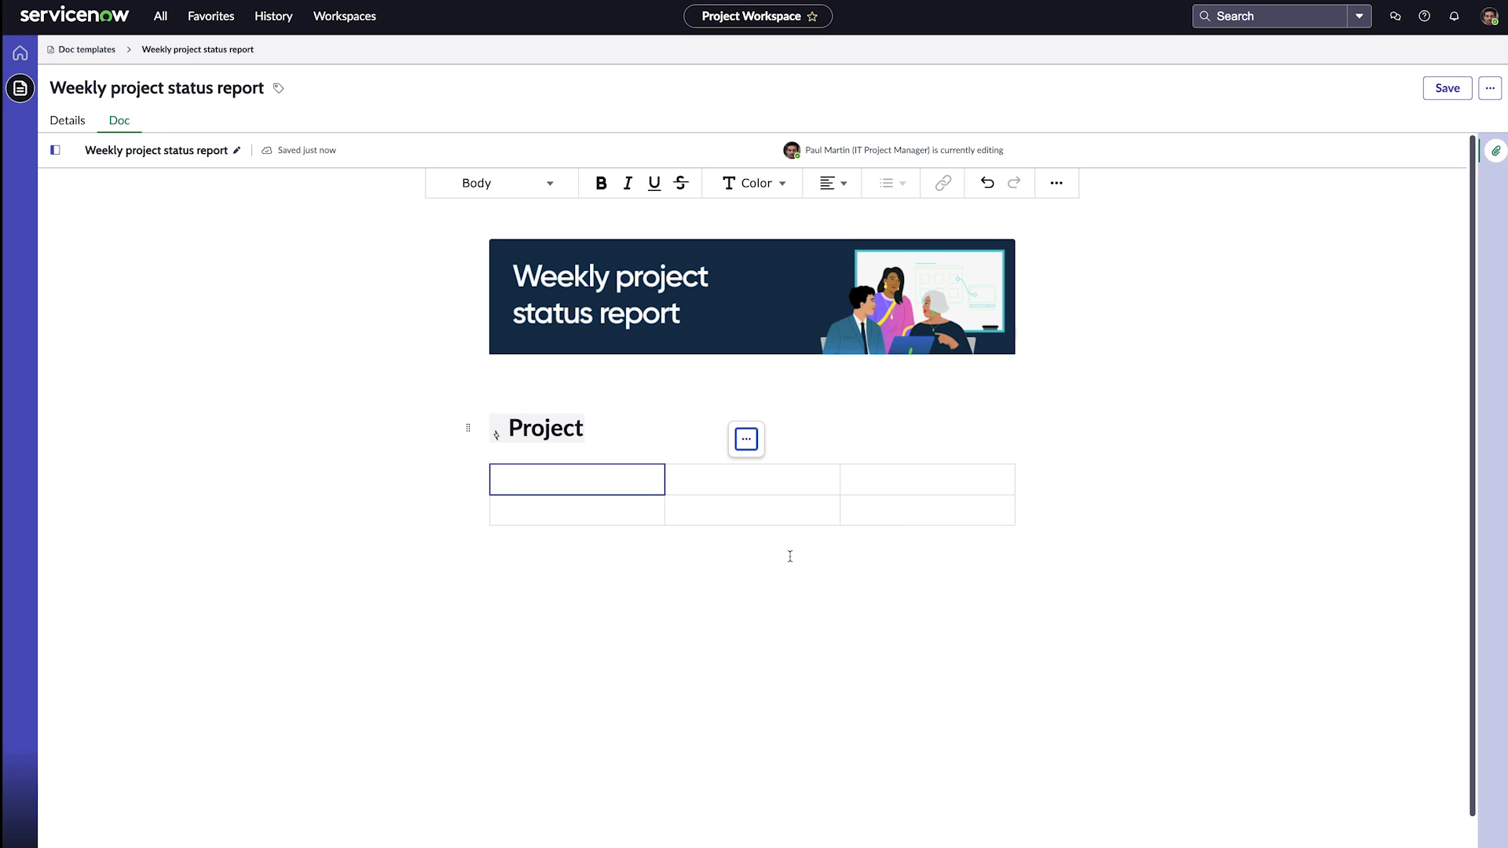
{"action": "type", "text": "Date created"}
{"action": "key", "text": "Tab"}
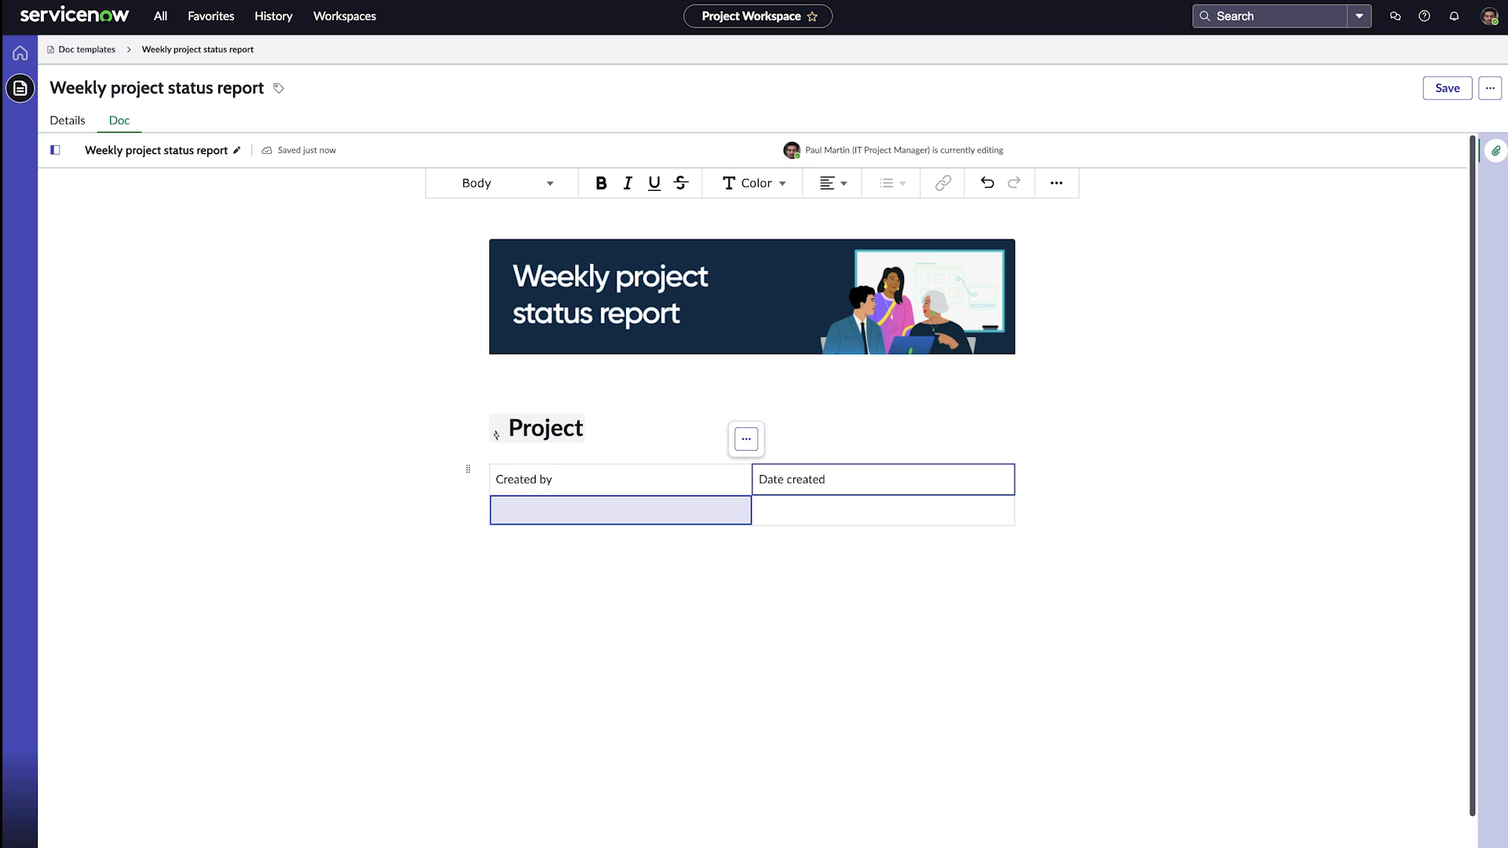
{"action": "type", "text": "/"}
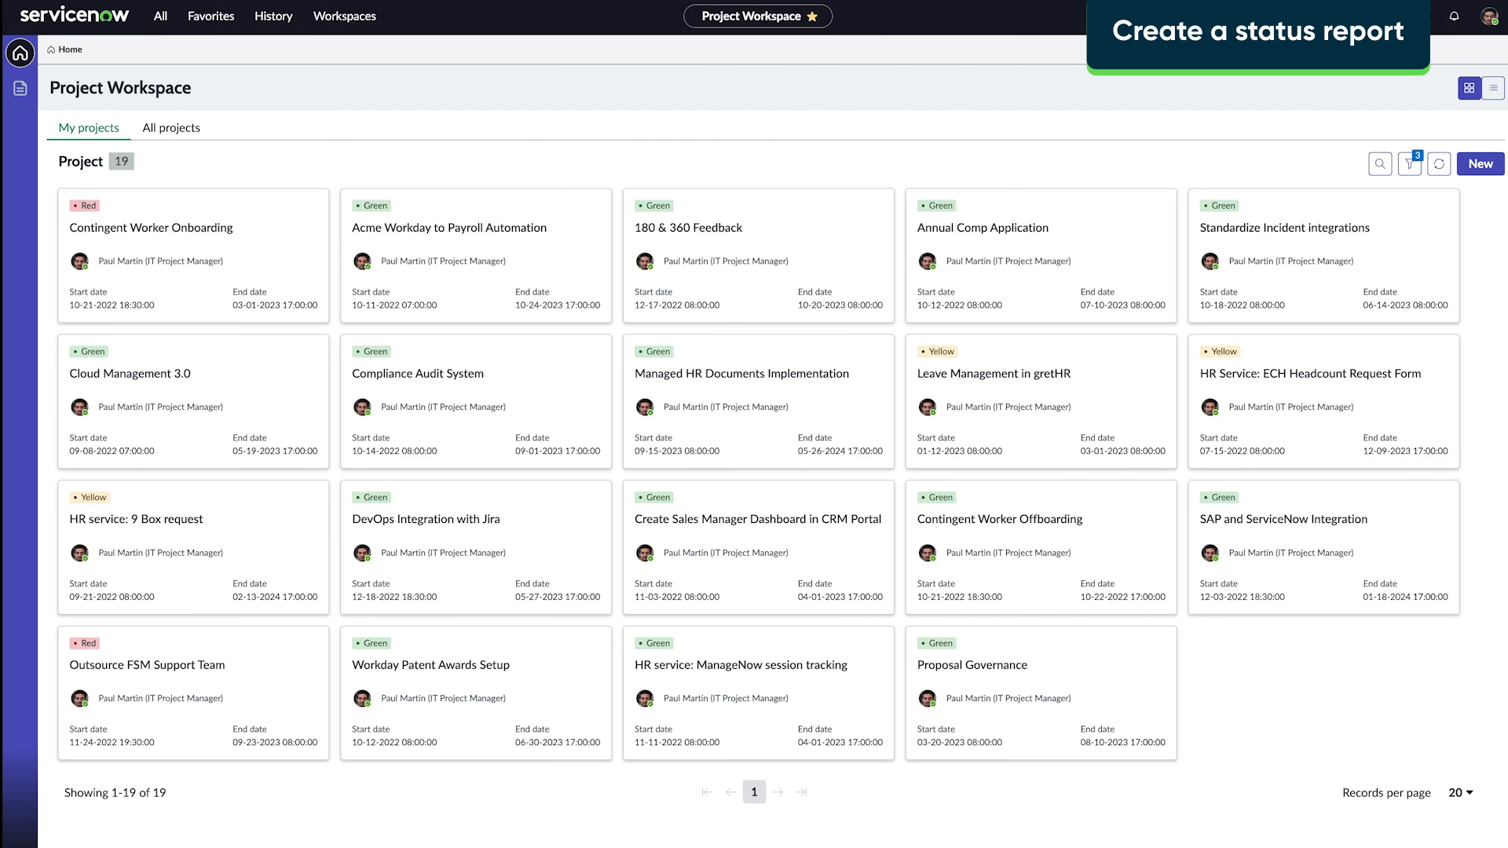
- Open Acme Workday to Payroll Automation's Status Reports and the Template Center
{"action": "left_click", "coordinate": [473, 220]}
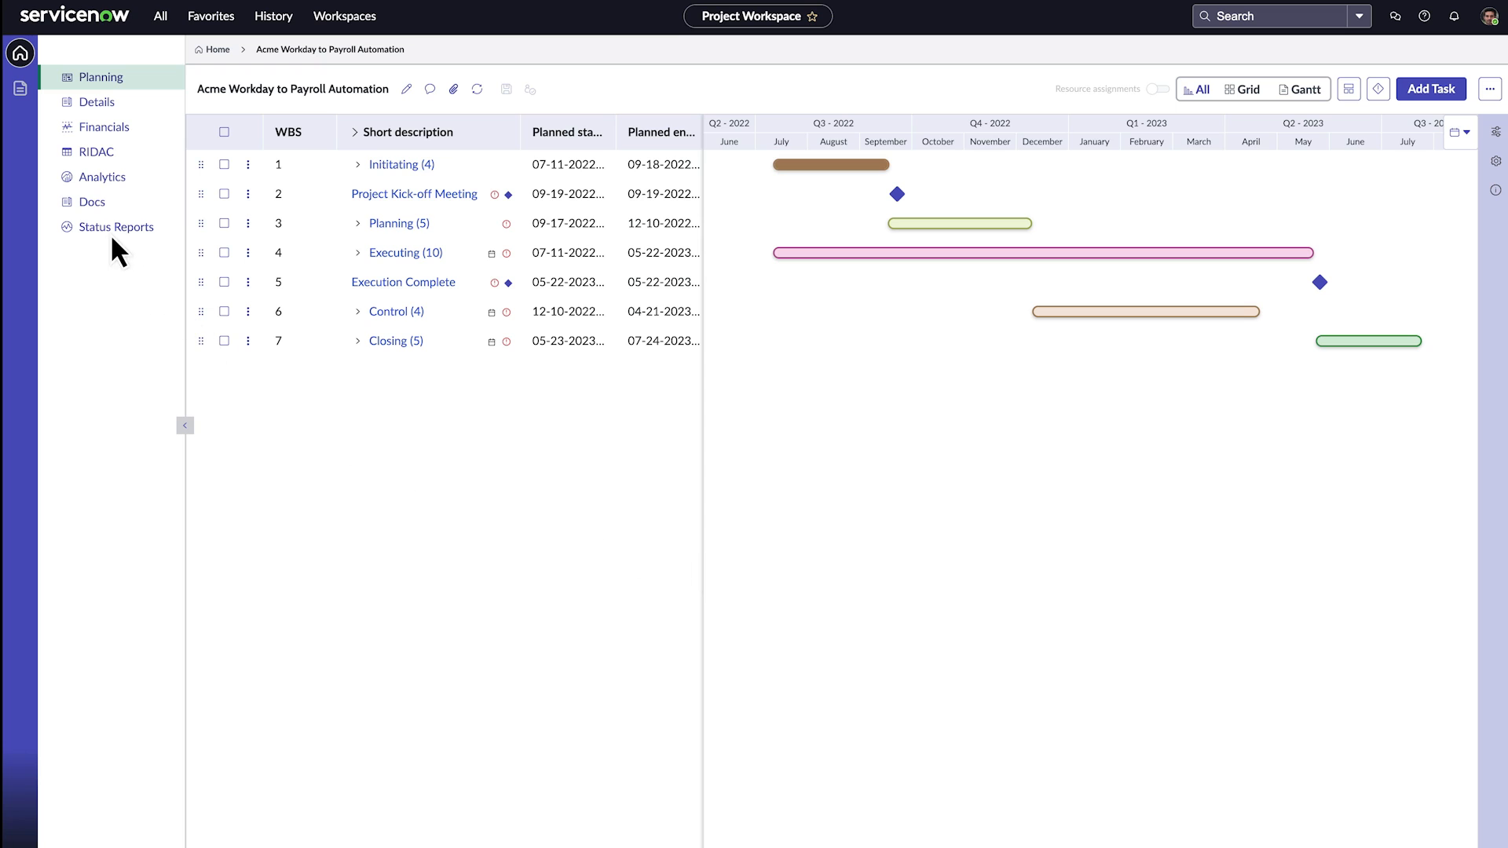
{"action": "left_click", "coordinate": [103, 224]}
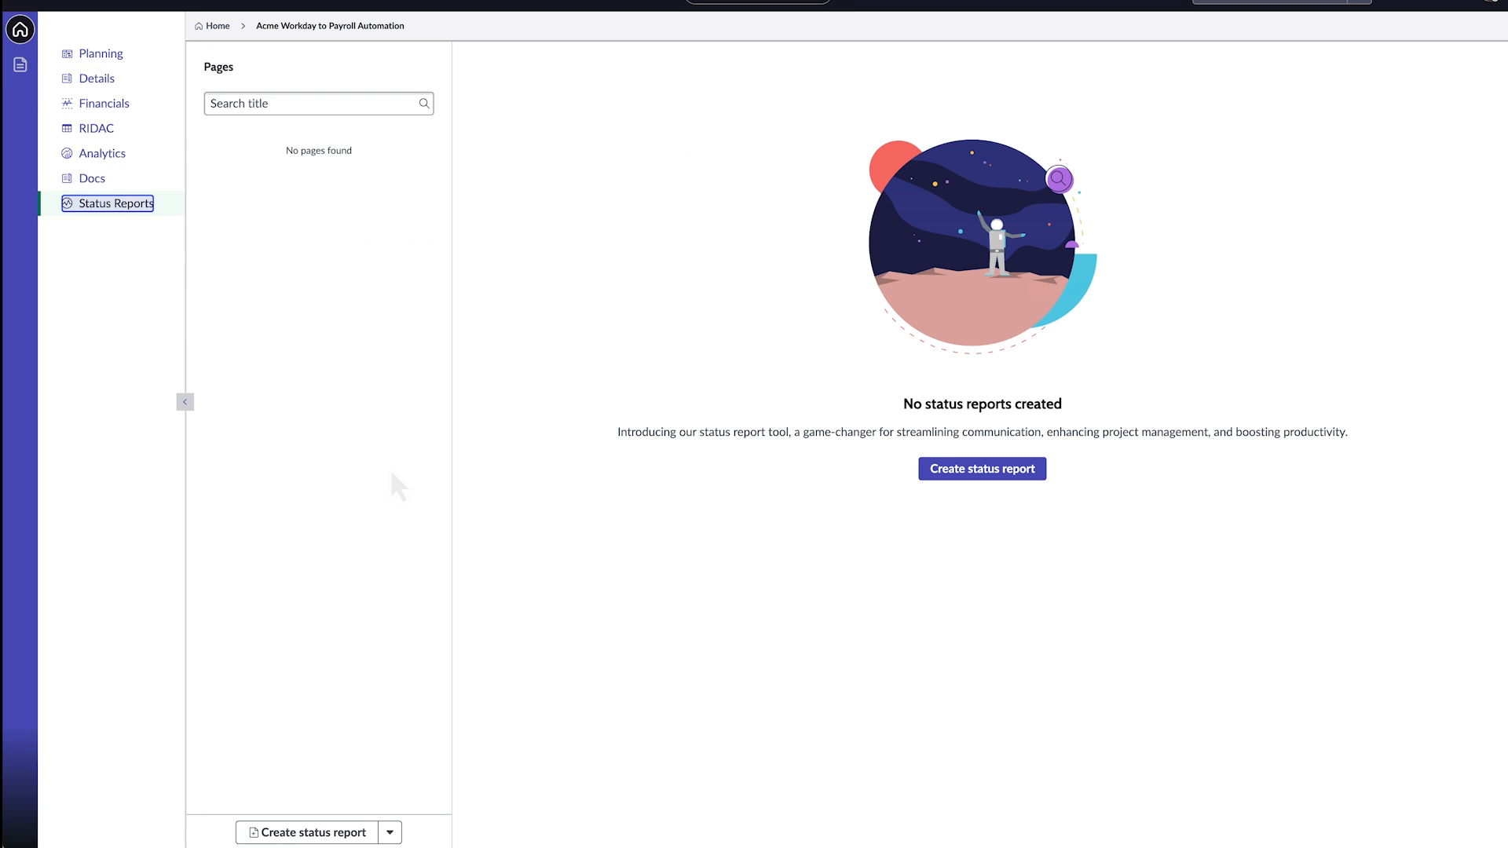
{"action": "left_click", "coordinate": [389, 831]}
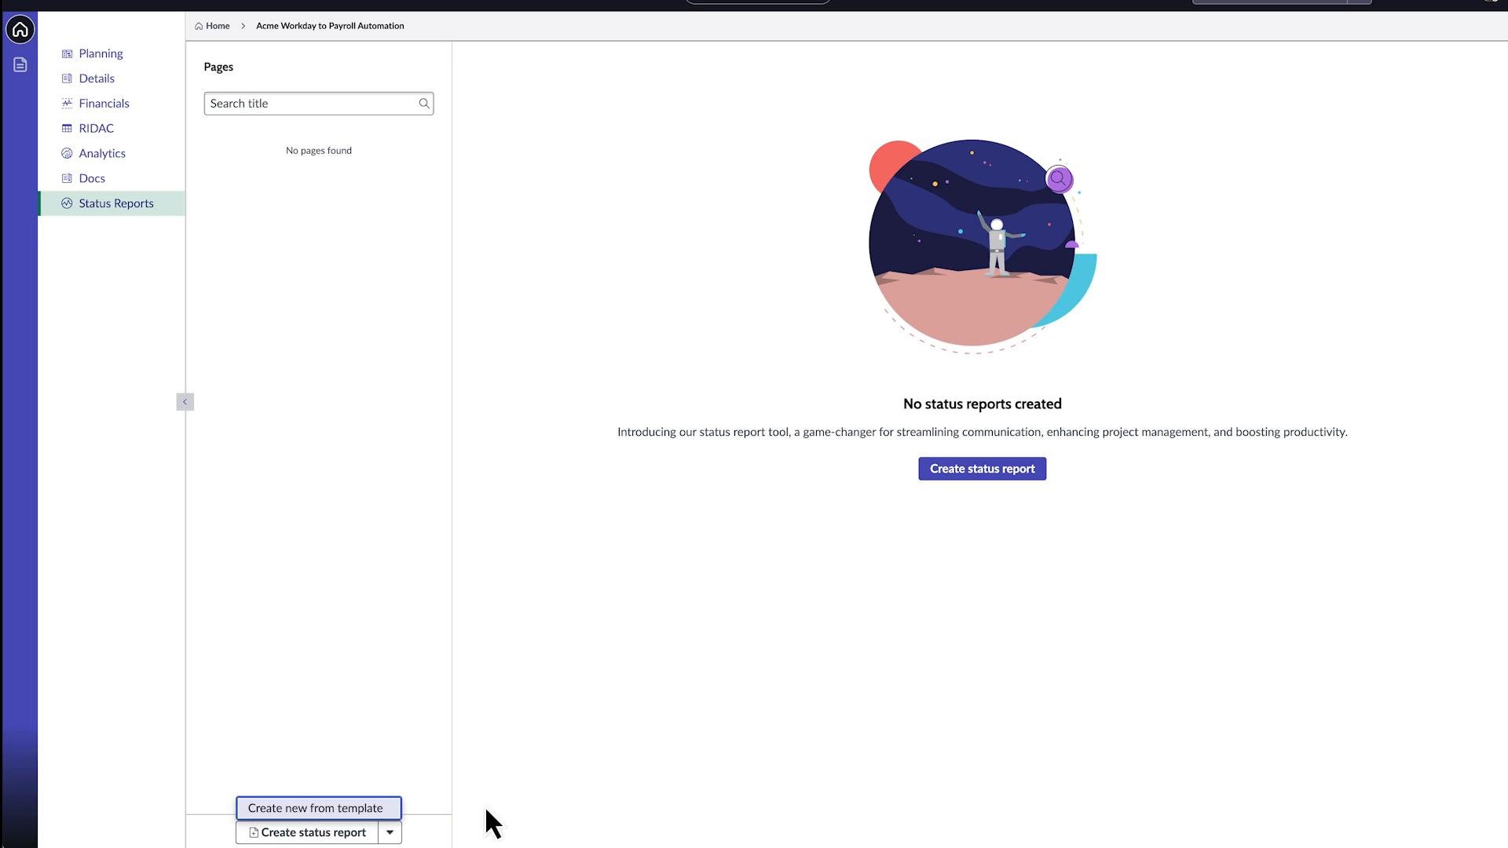
{"action": "left_click", "coordinate": [342, 810]}
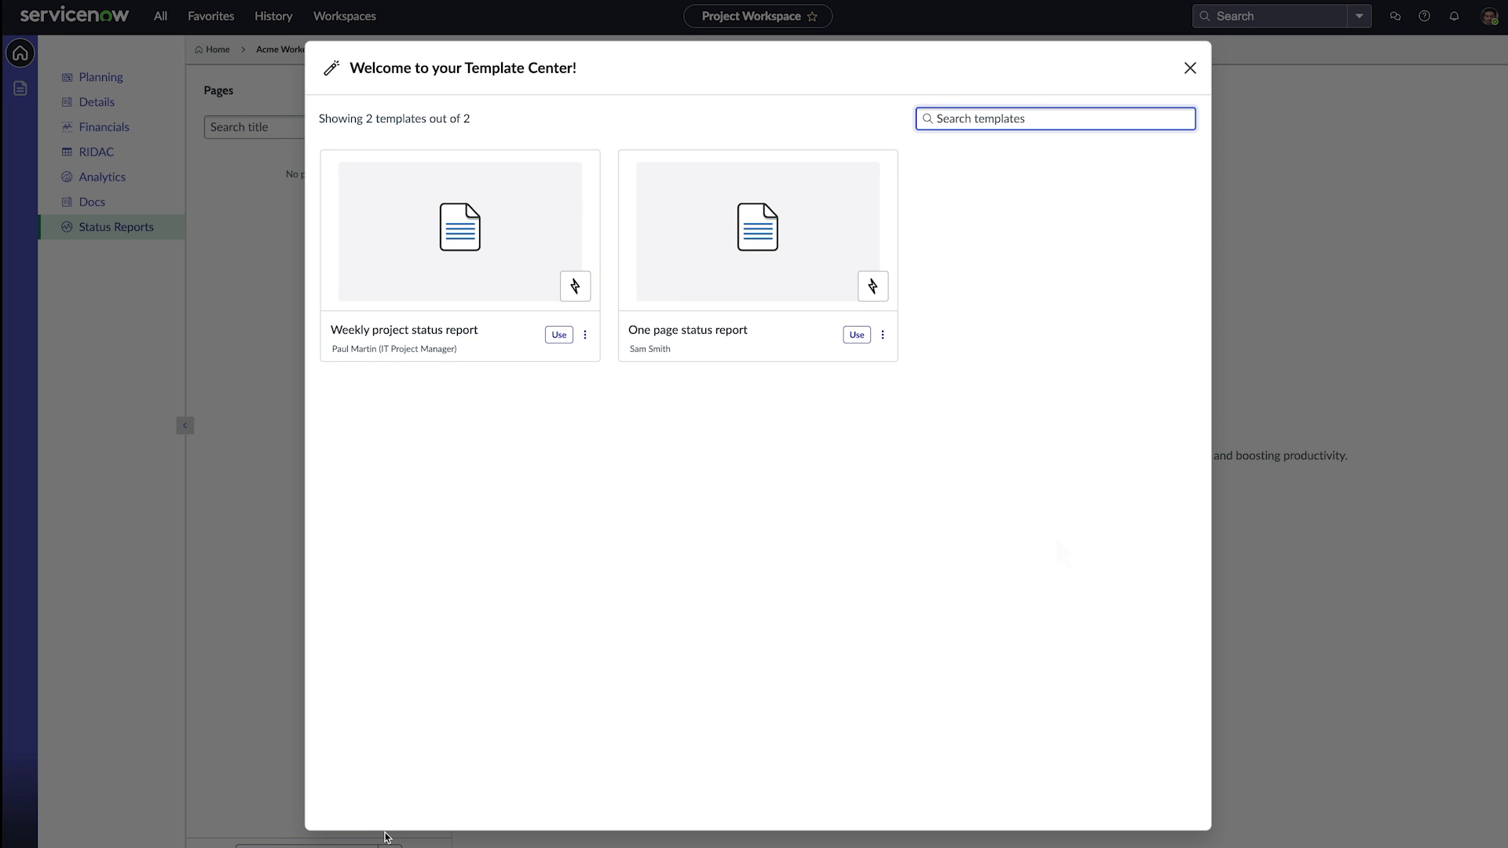
- Use the Weekly project status report template and submit Weekly status report end Q2
{"action": "key", "text": "Tab"}
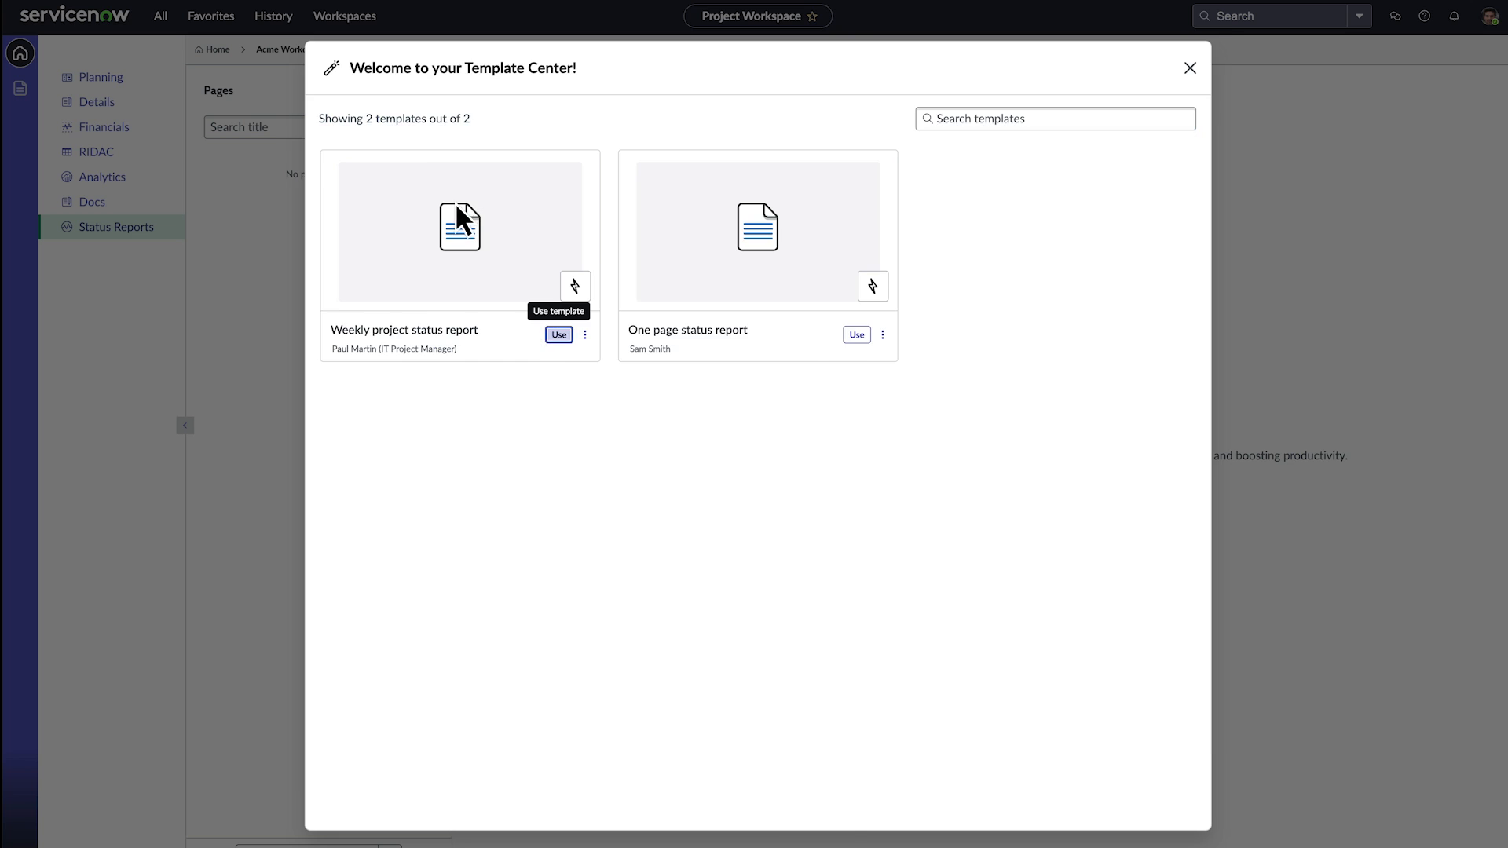
{"action": "key", "text": "Return"}
{"action": "type", "text": "Q"}
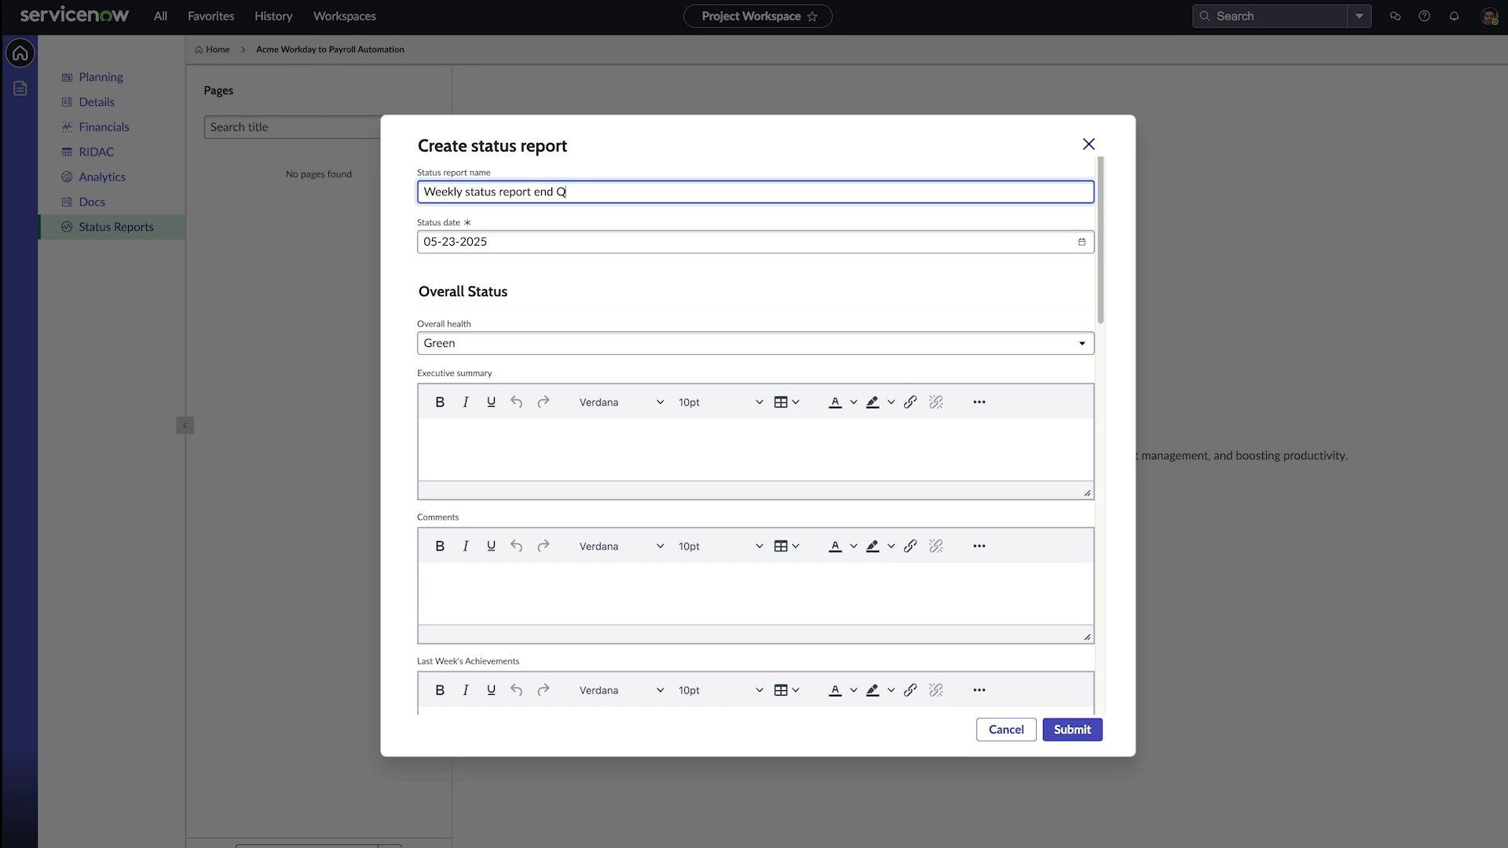
{"action": "type", "text": "2"}
{"action": "scroll", "coordinate": [755, 447], "scroll_direction": "down", "scroll_amount": 5}
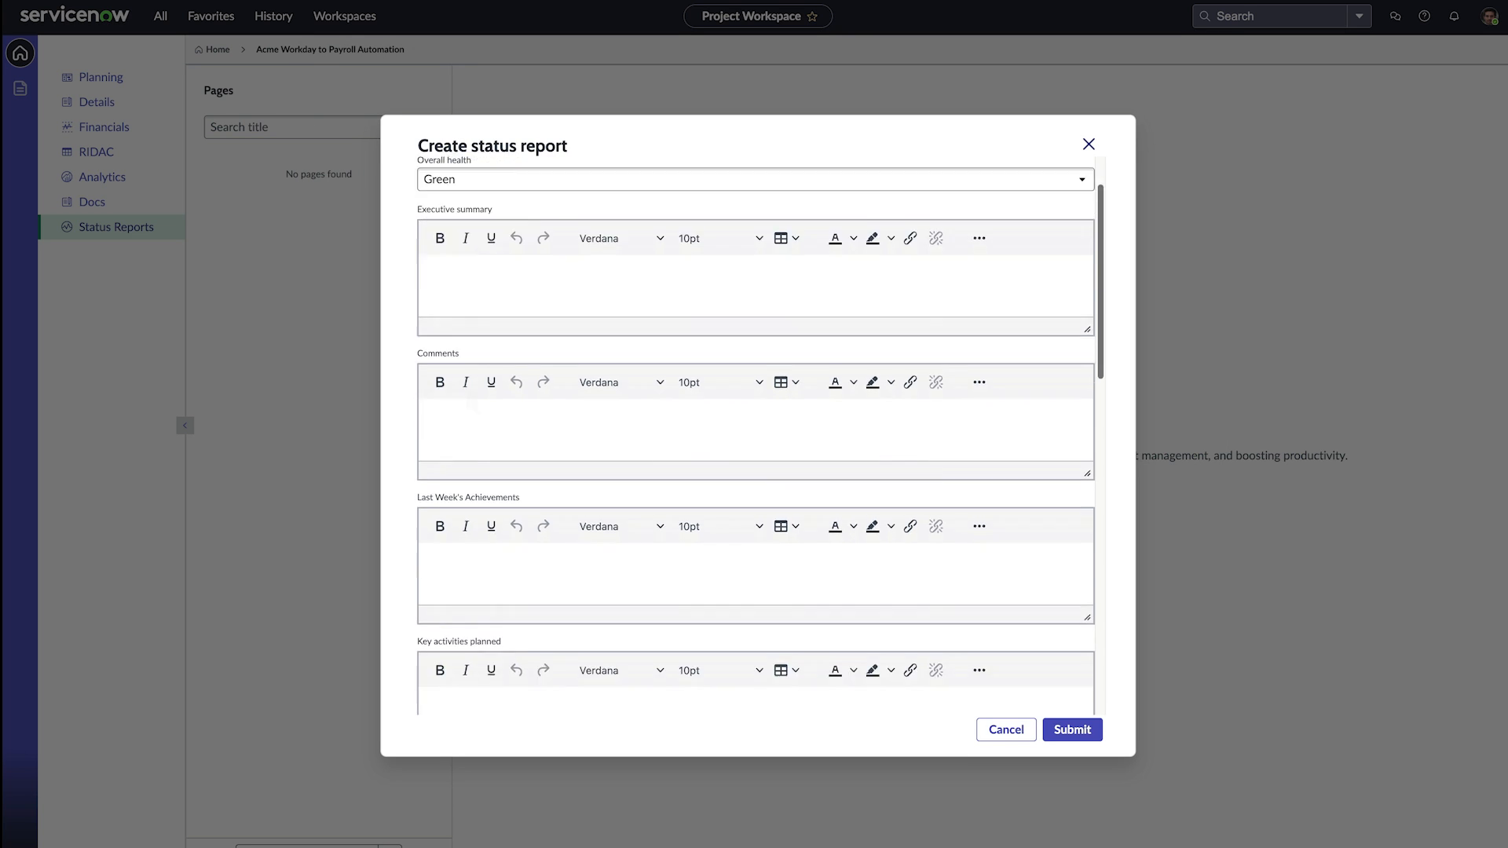
{"action": "scroll", "coordinate": [470, 393], "scroll_direction": "down", "scroll_amount": 5}
{"action": "scroll", "coordinate": [470, 394], "scroll_direction": "down", "scroll_amount": 5}
{"action": "scroll", "coordinate": [1015, 721], "scroll_direction": "down", "scroll_amount": 3}
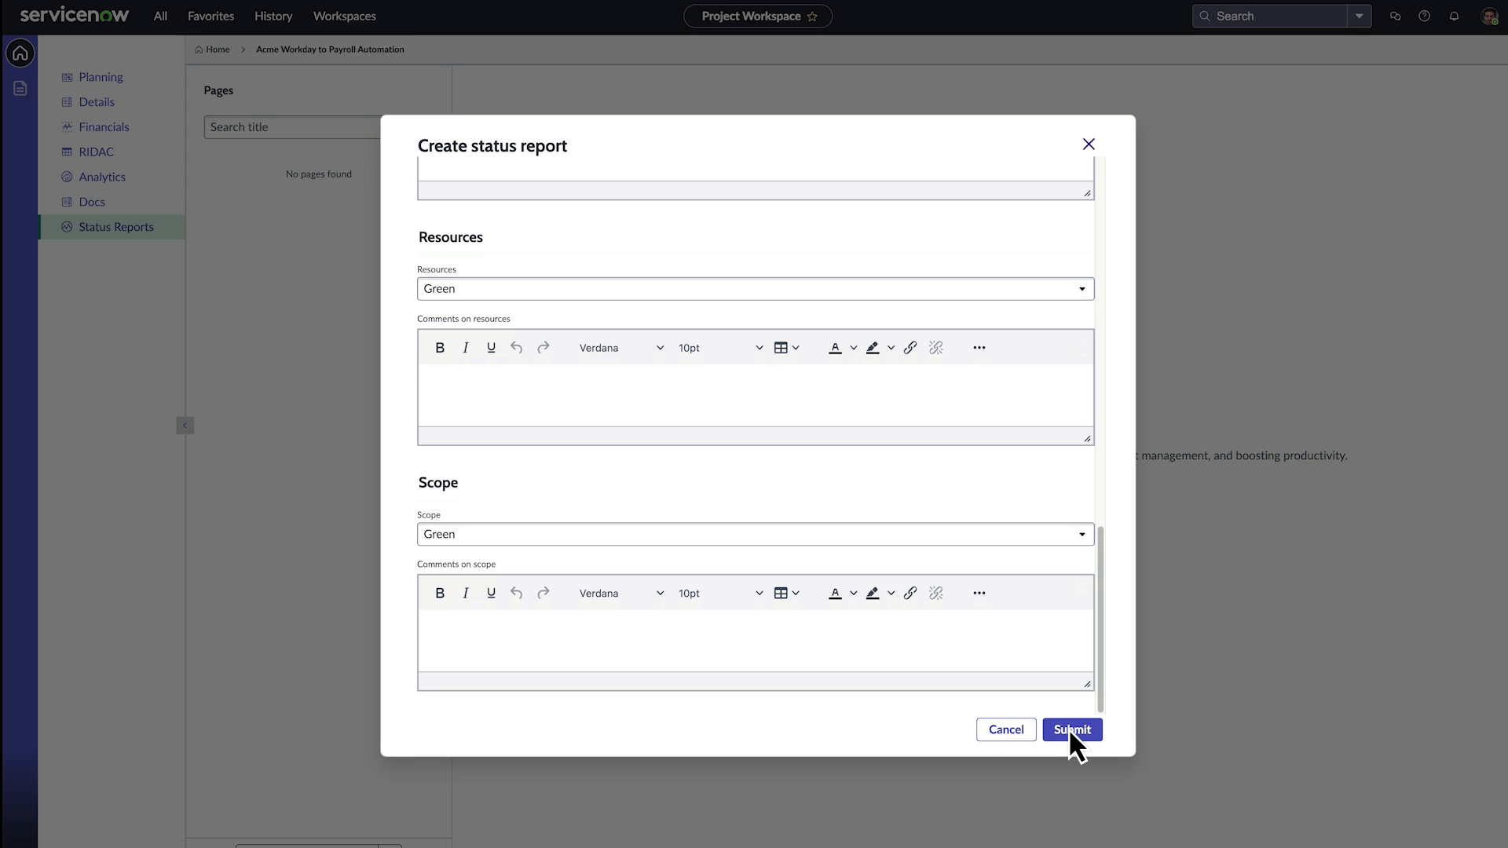
{"action": "left_click", "coordinate": [1069, 729]}
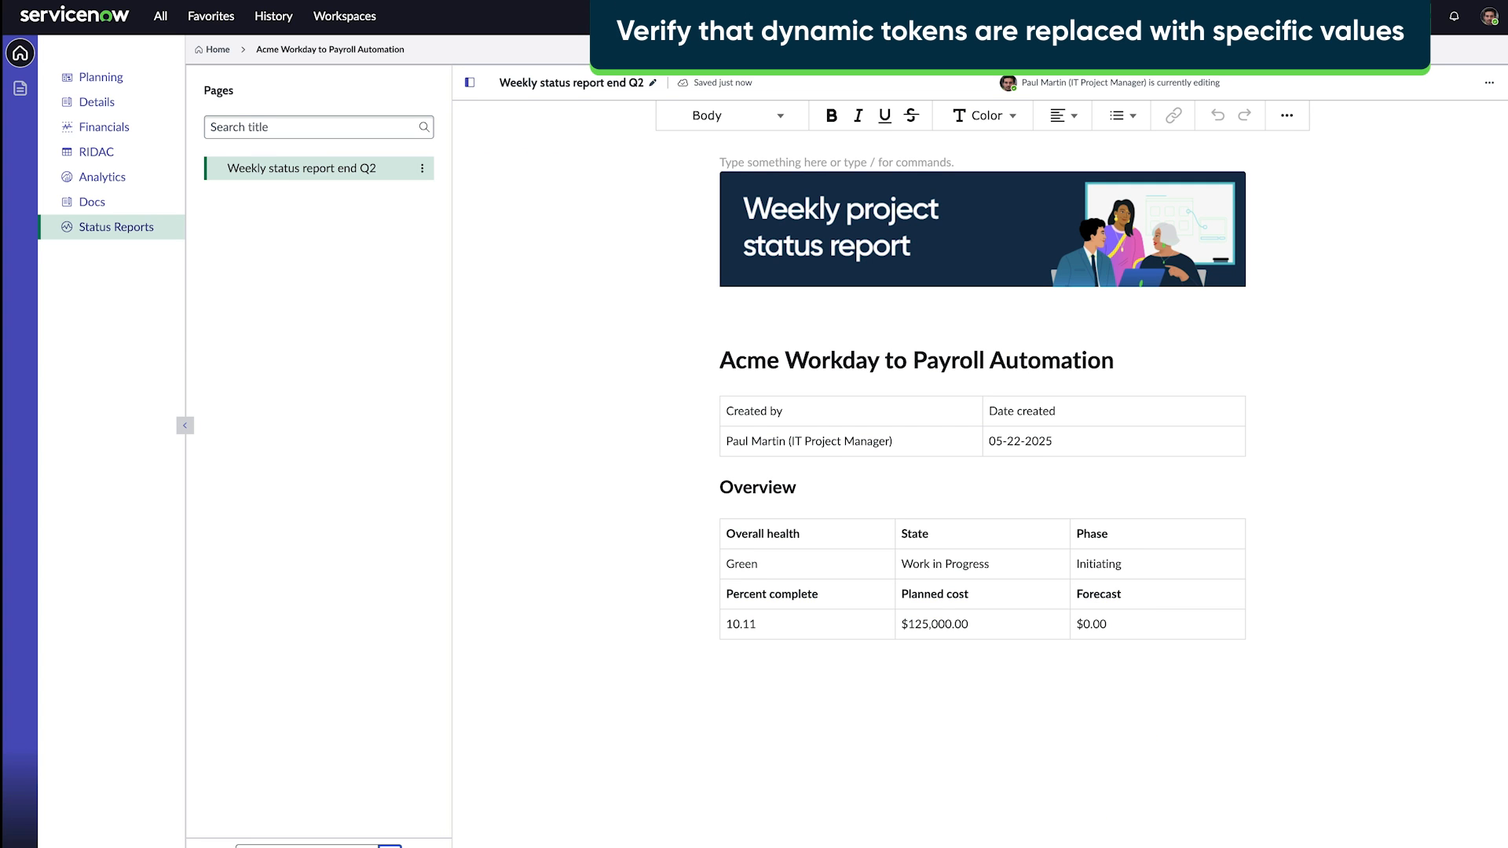